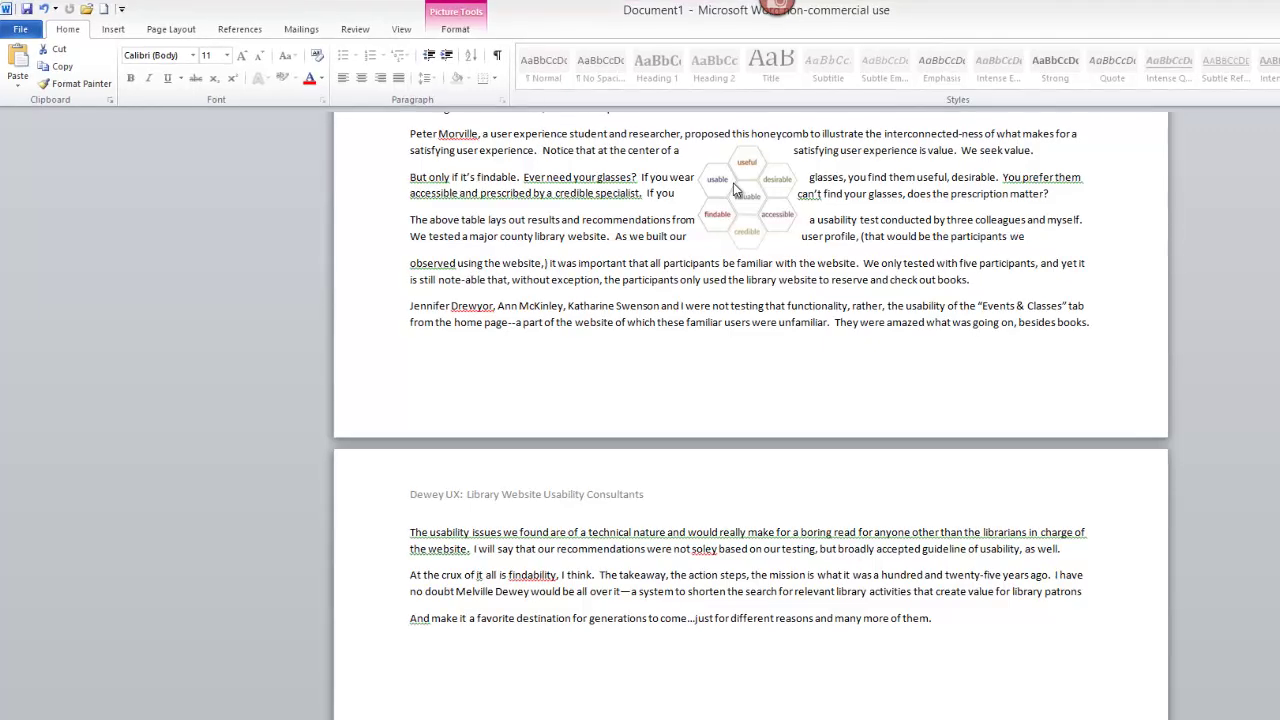
Select the honeycomb diagram in the library usability report.
{"action": "left_click", "coordinate": [735, 188]}
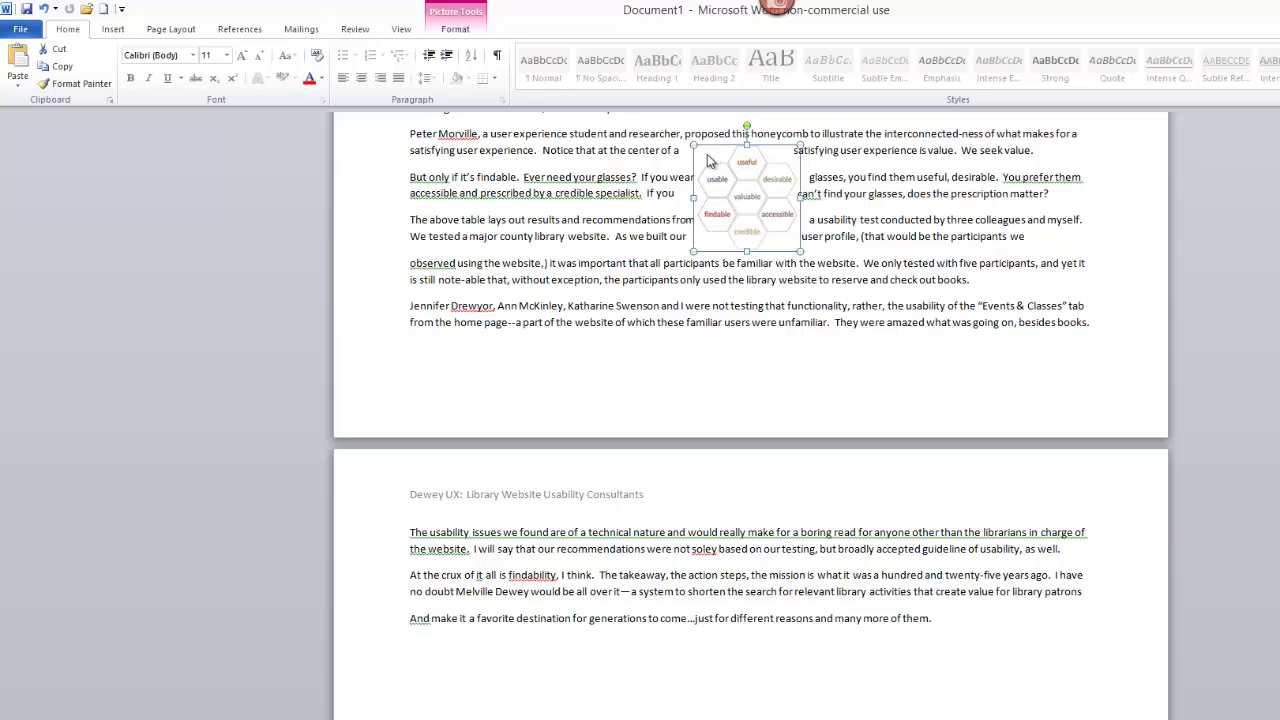
Bring up the Wrap Text options for the honeycomb picture from its context menu.
{"action": "right_click", "coordinate": [707, 154]}
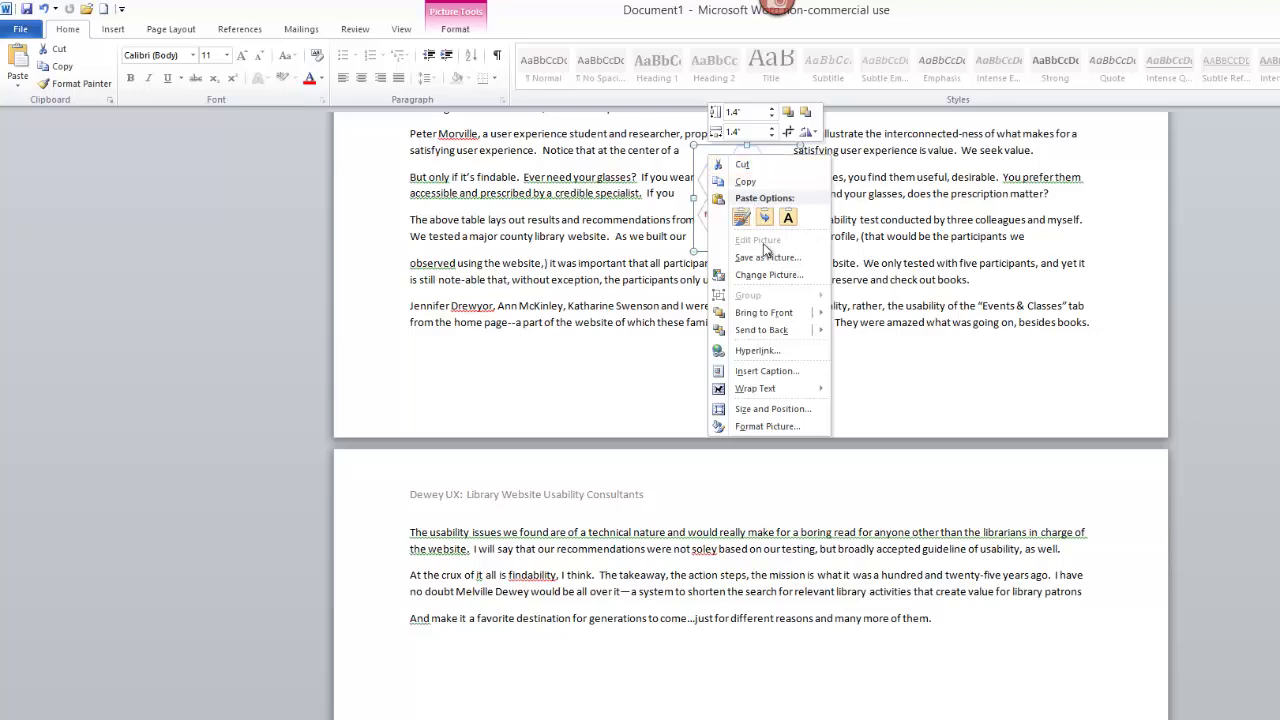
{"action": "mouse_move", "coordinate": [757, 388]}
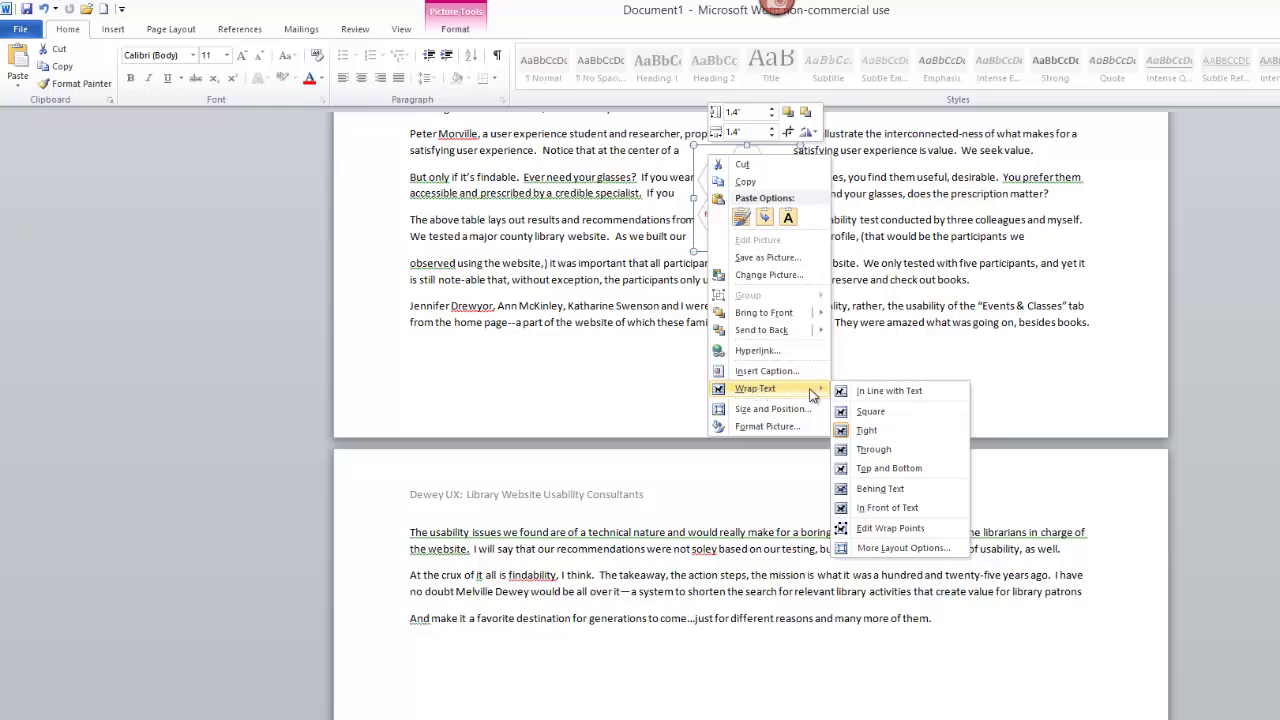
{"action": "left_click", "coordinate": [848, 392]}
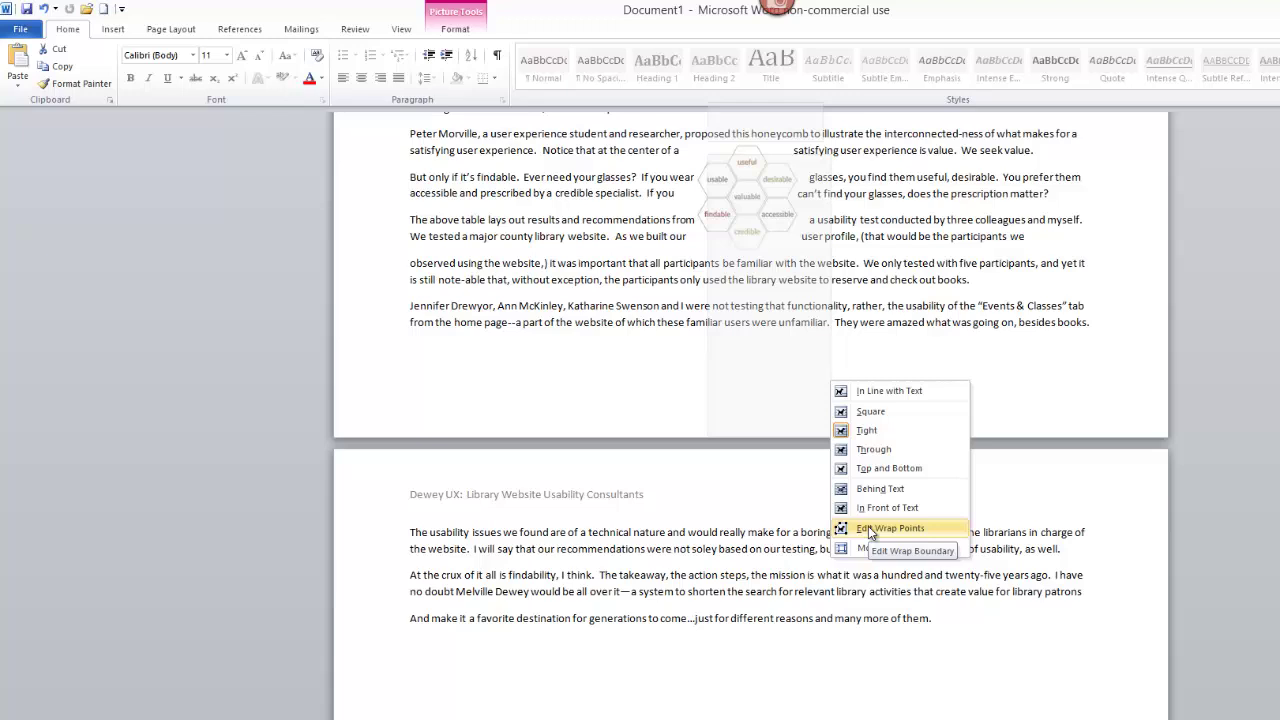
Enable Edit Wrap Points and pull the lower-left, bottom and left points toward the hexagons.
{"action": "left_click", "coordinate": [868, 526]}
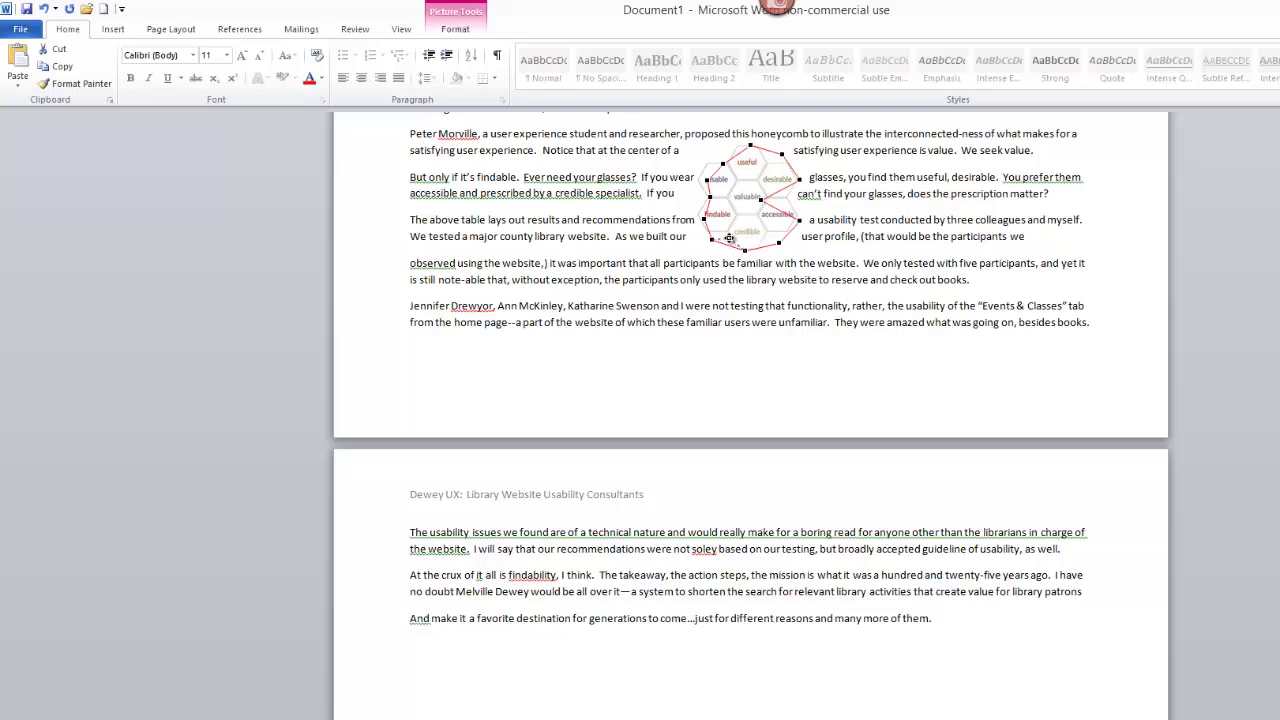
{"action": "left_click_drag", "start_coordinate": [729, 238], "coordinate": [730, 239]}
{"action": "left_click_drag", "start_coordinate": [730, 237], "coordinate": [738, 219]}
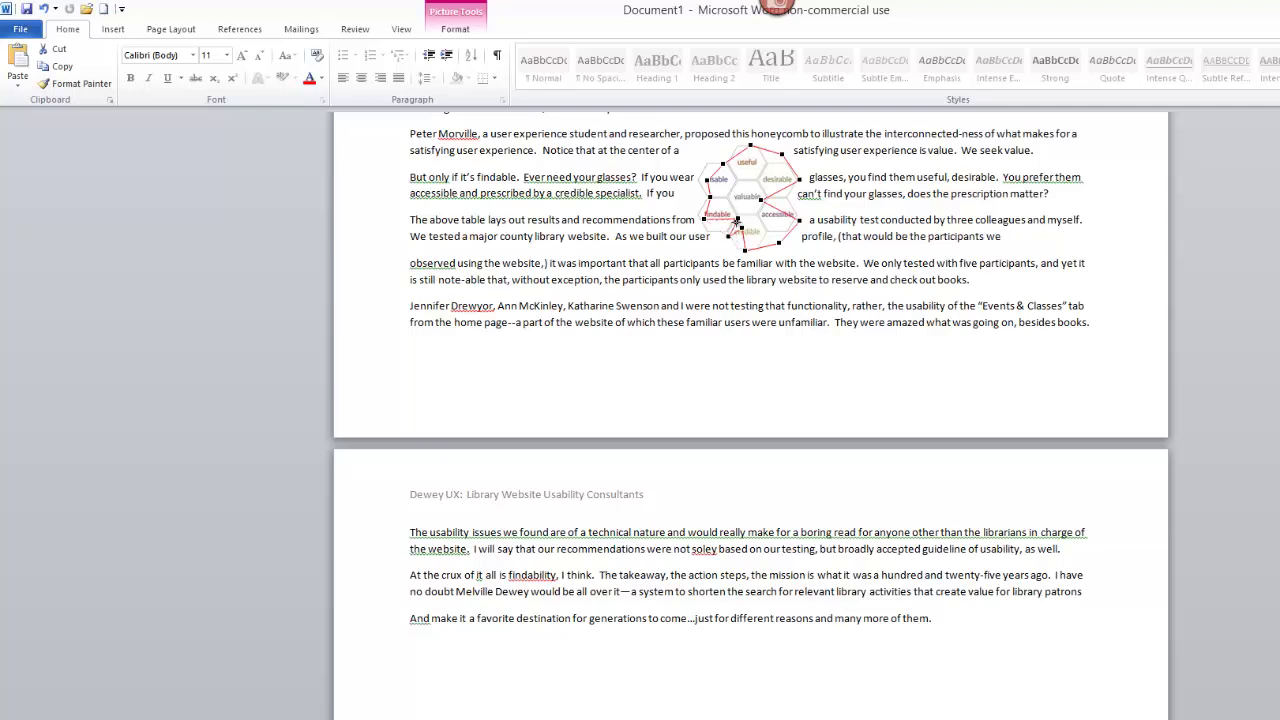
{"action": "left_click_drag", "start_coordinate": [703, 219], "coordinate": [709, 214]}
Reshape the lower and upper-left wrap points so words like can't sit against the hexagons.
{"action": "left_click_drag", "start_coordinate": [779, 243], "coordinate": [761, 233]}
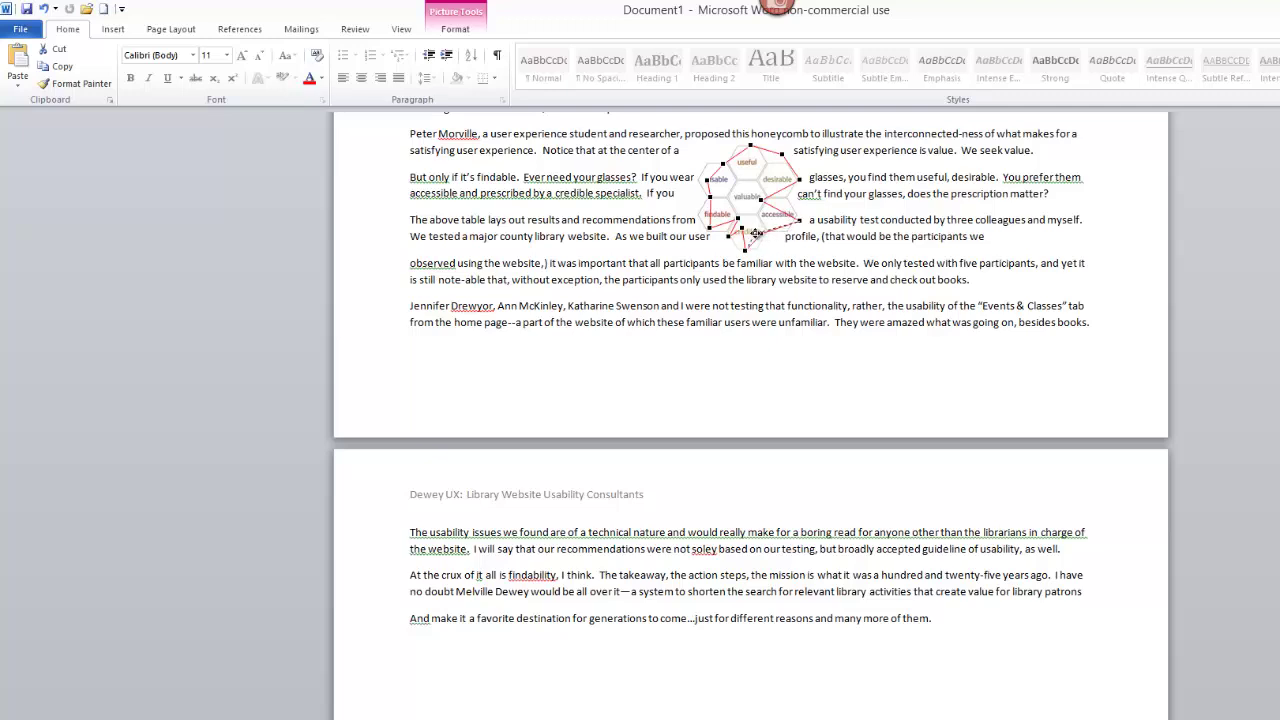
{"action": "left_click_drag", "start_coordinate": [760, 233], "coordinate": [755, 233]}
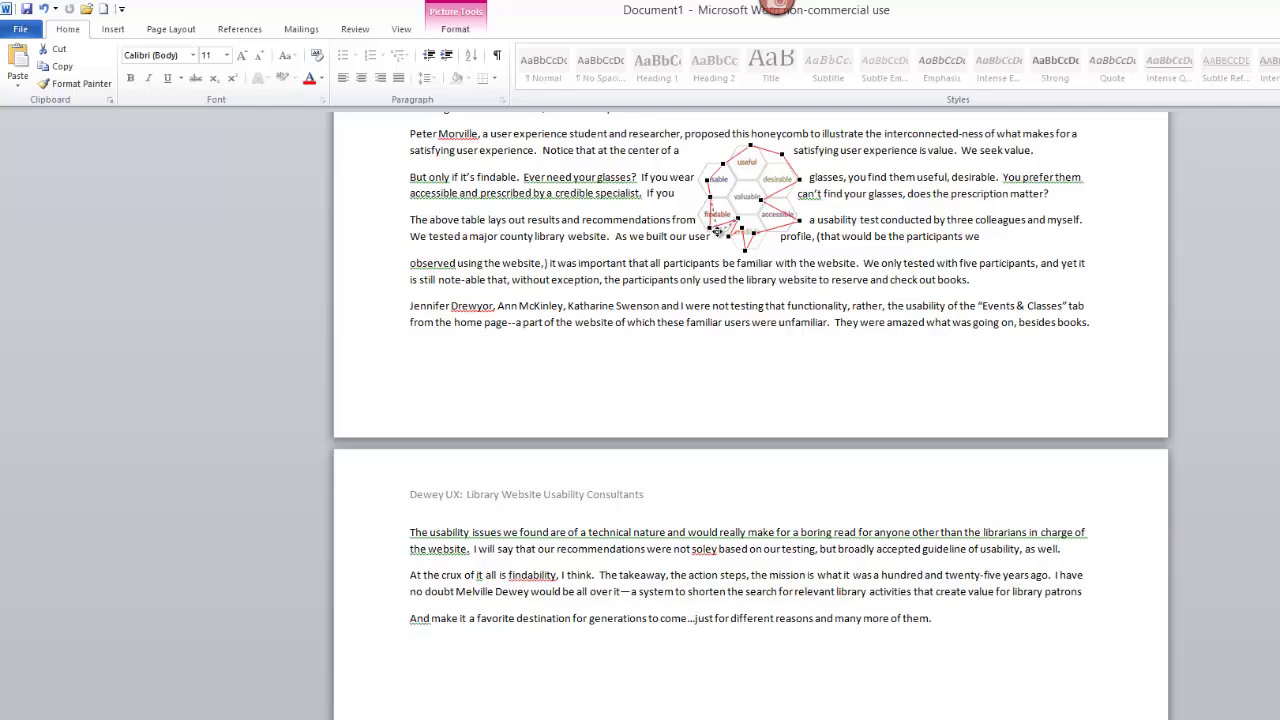
{"action": "left_click_drag", "start_coordinate": [711, 226], "coordinate": [709, 217]}
{"action": "left_click_drag", "start_coordinate": [709, 217], "coordinate": [702, 219]}
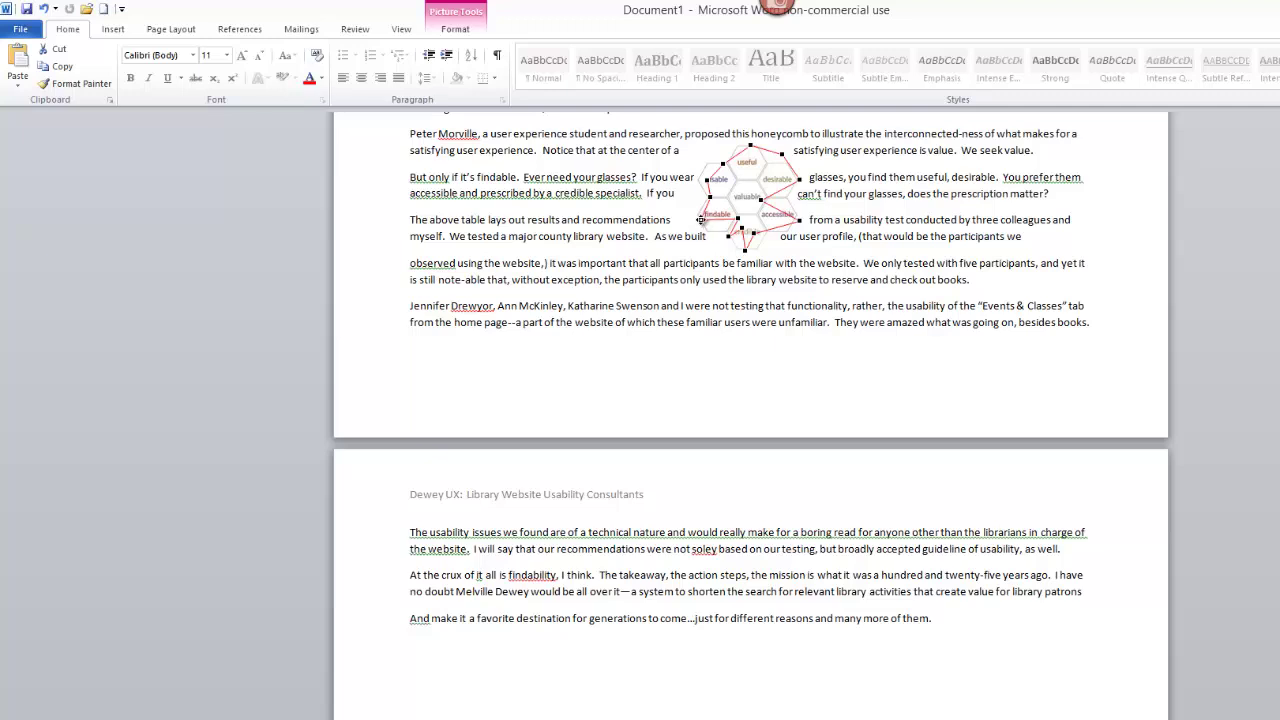
{"action": "left_click_drag", "start_coordinate": [702, 219], "coordinate": [705, 229]}
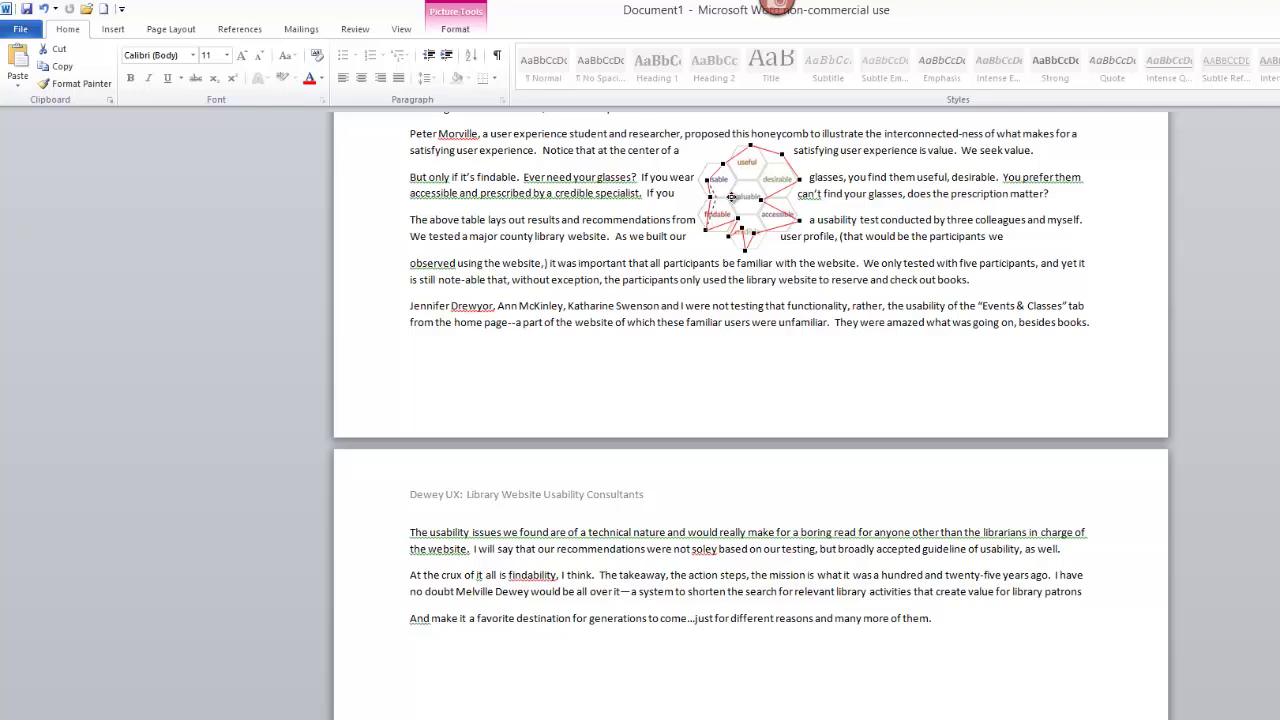
{"action": "left_click_drag", "start_coordinate": [708, 195], "coordinate": [734, 197]}
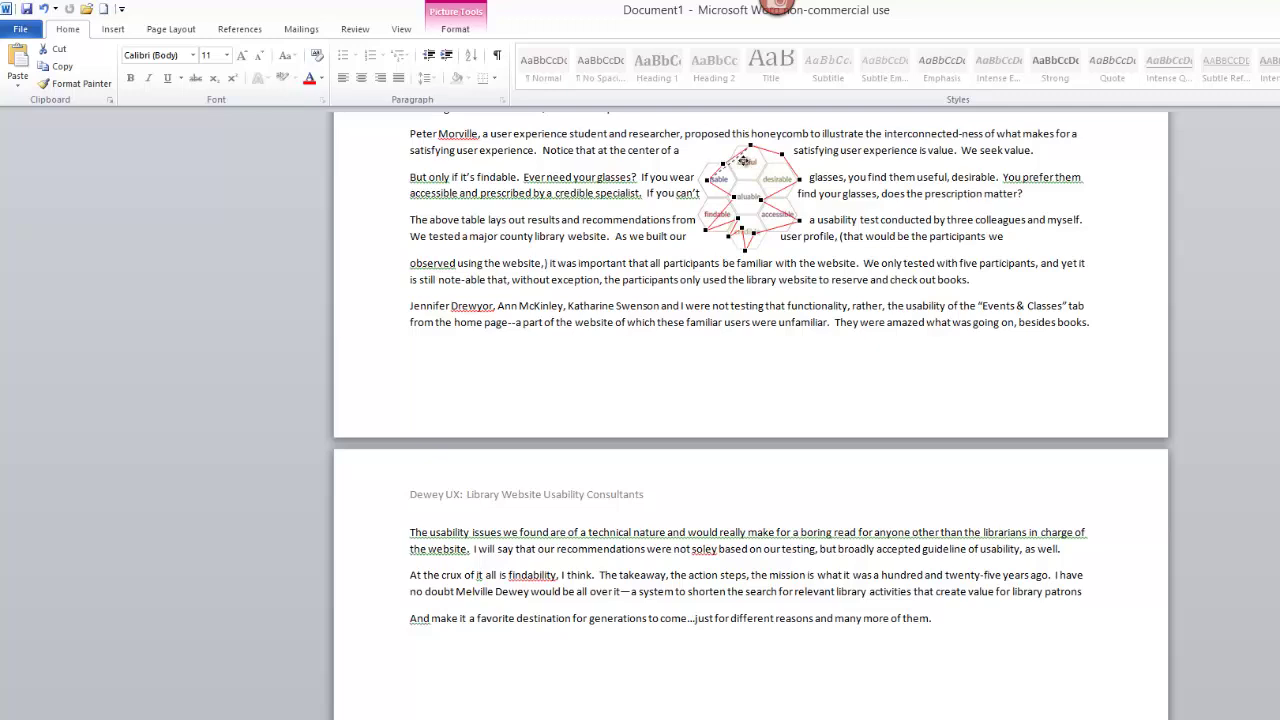
{"action": "left_click_drag", "start_coordinate": [723, 163], "coordinate": [740, 152]}
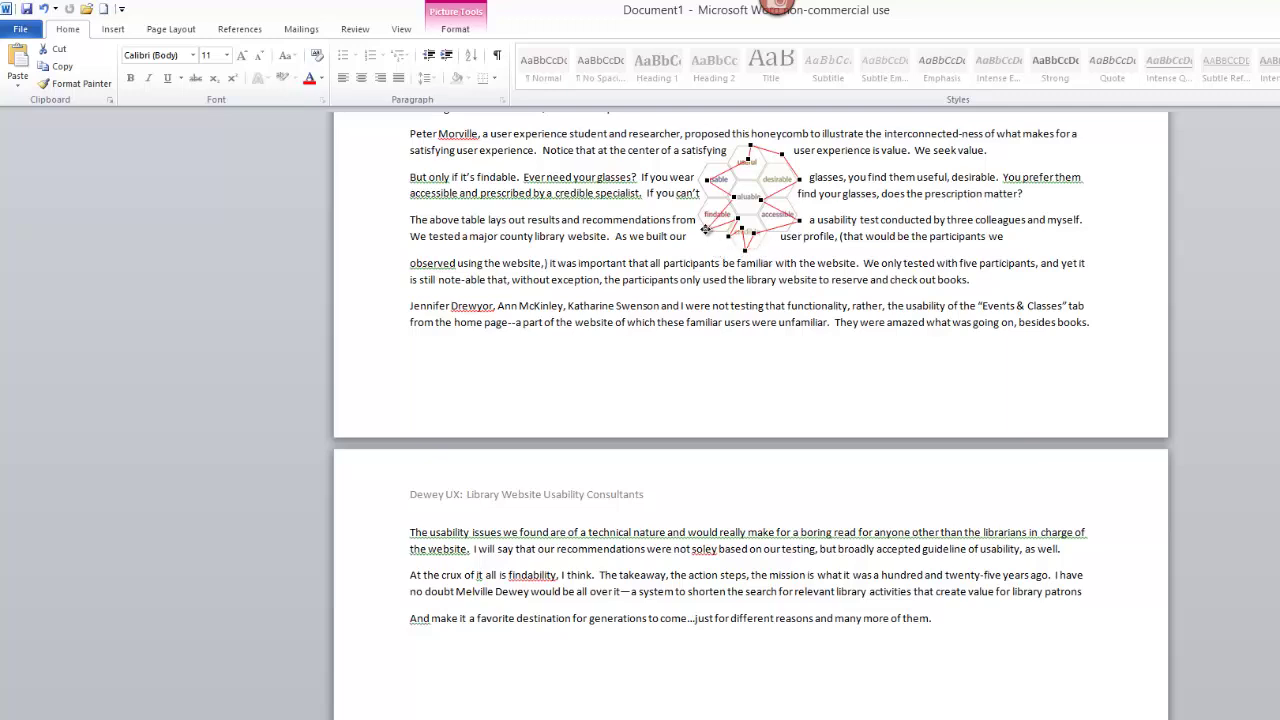
{"action": "left_click_drag", "start_coordinate": [707, 230], "coordinate": [721, 228]}
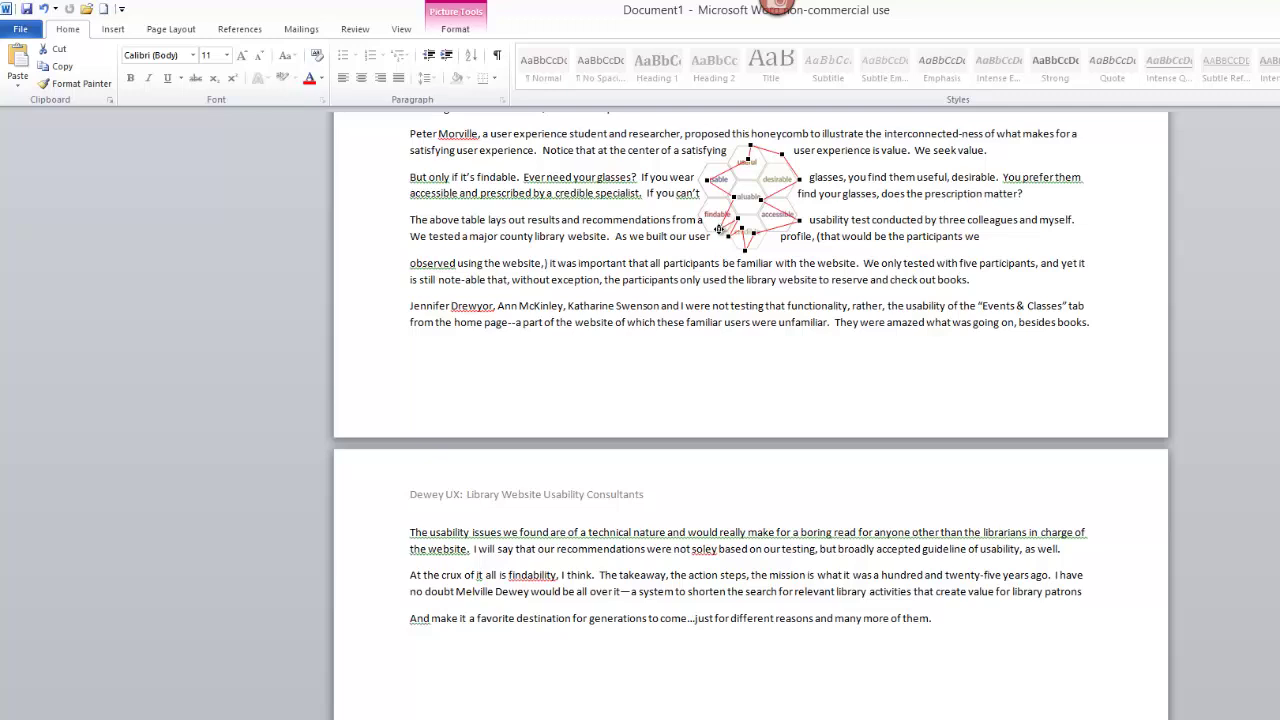
{"action": "left_click_drag", "start_coordinate": [719, 228], "coordinate": [704, 224]}
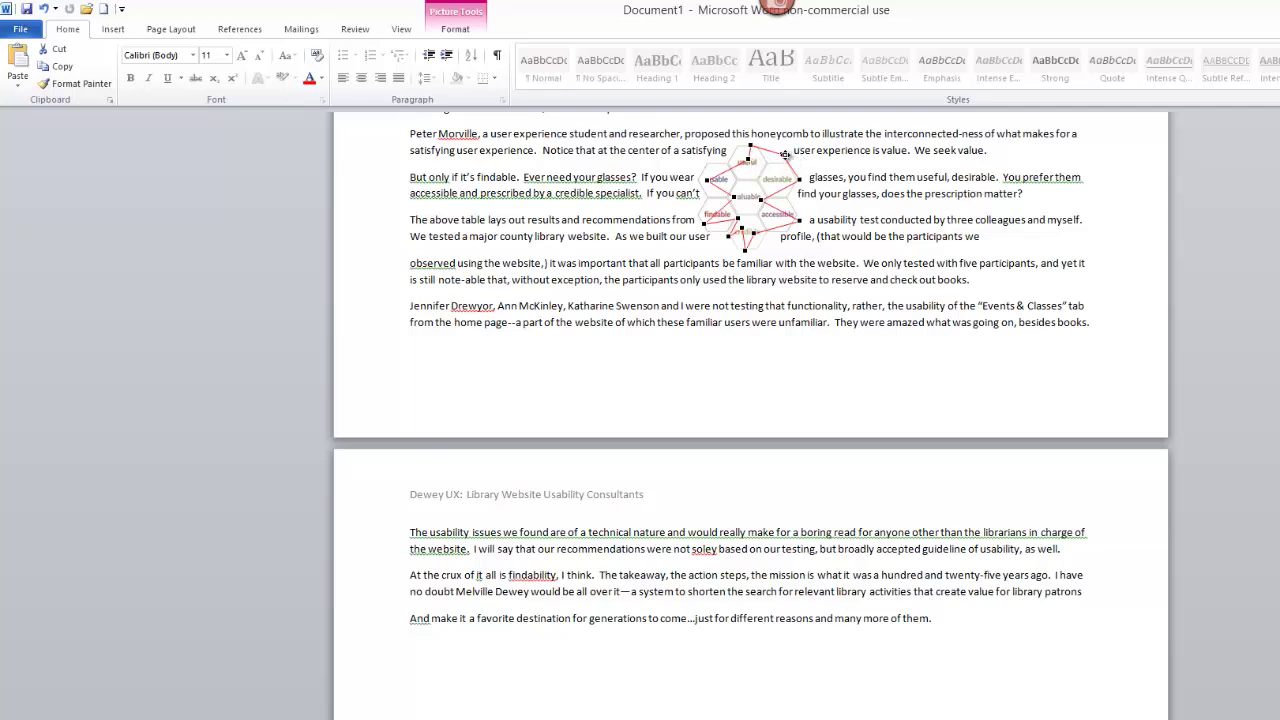
Pull the upper-right wrap point inward, then deselect the picture to finish editing.
{"action": "left_click_drag", "start_coordinate": [783, 153], "coordinate": [760, 158]}
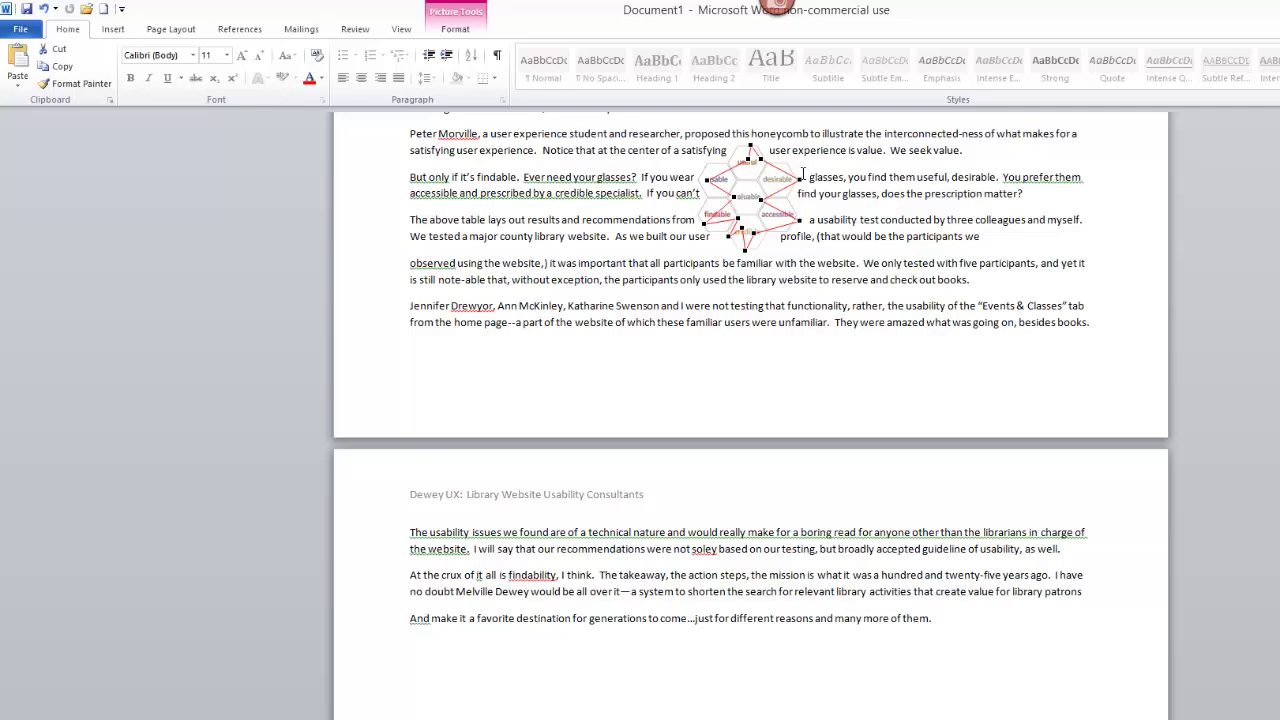
{"action": "left_click", "coordinate": [736, 354]}
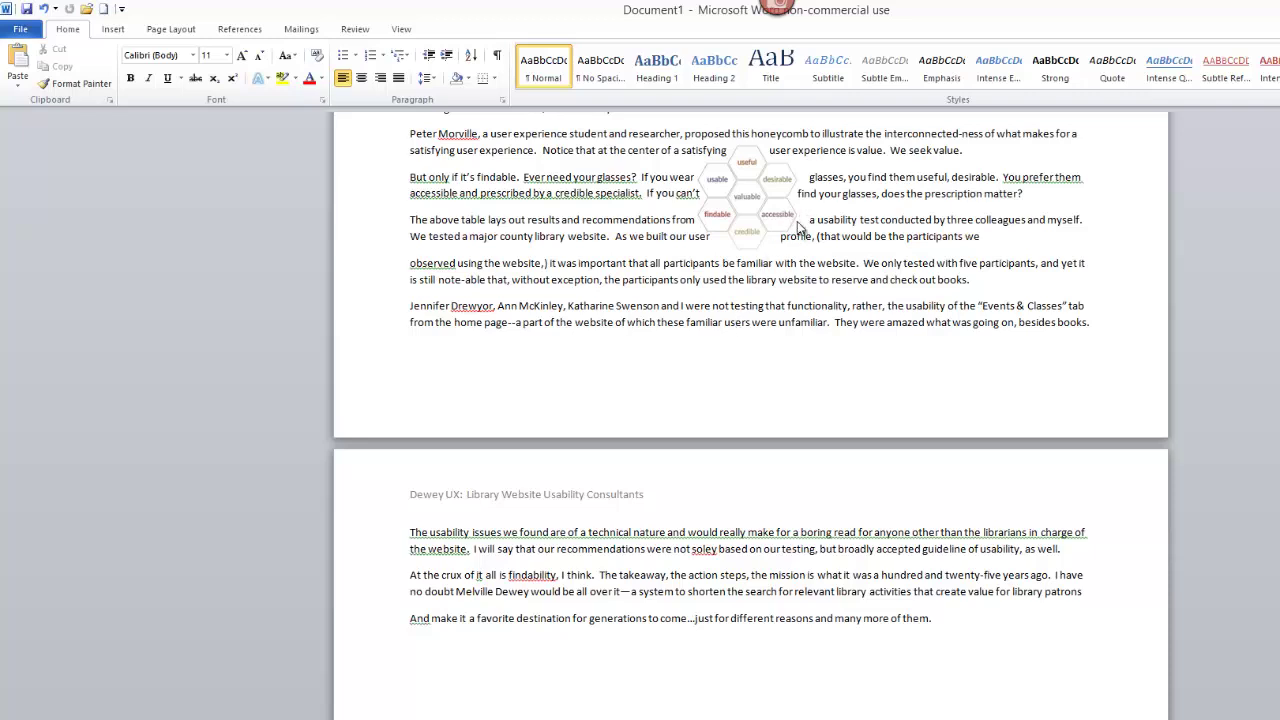
Reselect the honeycomb diagram in the report.
{"action": "left_click", "coordinate": [731, 180]}
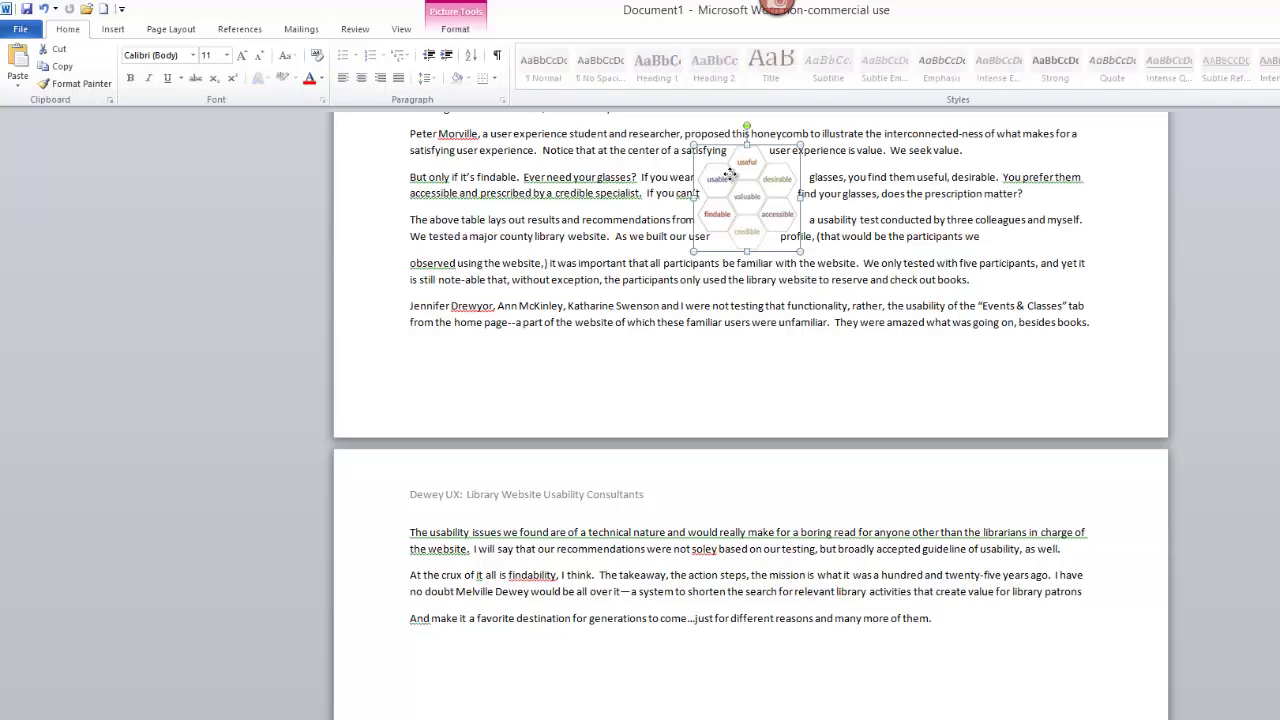